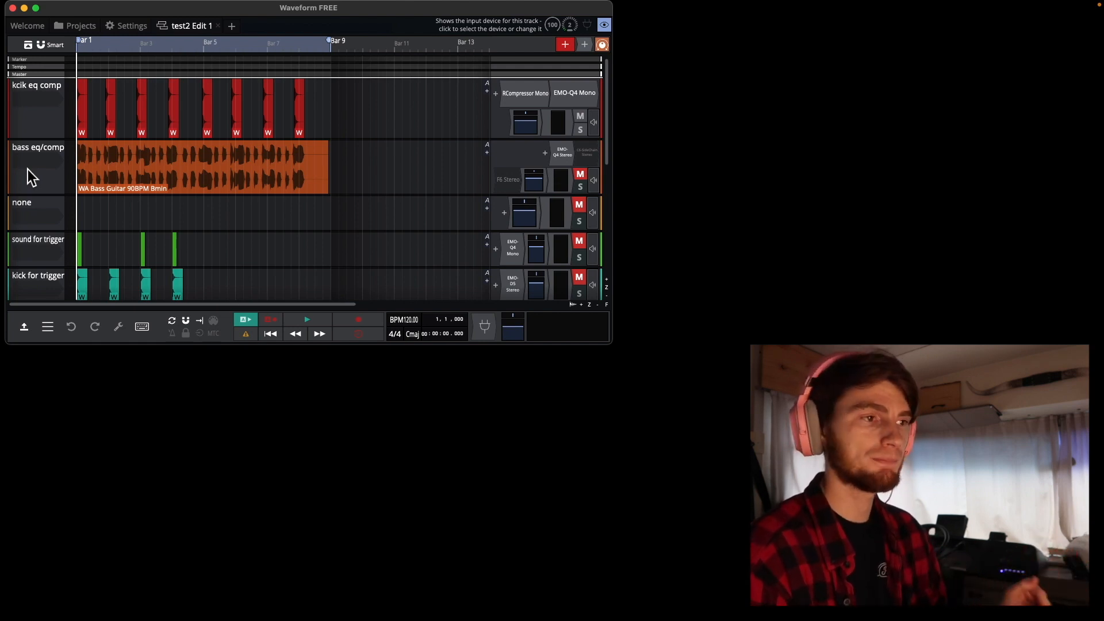
# Open the C6-SideChain plugin on the bass track and play the kick and bass with the plugin bypassed.
pyautogui.doubleClick(594, 159)
pyautogui.moveTo(343, 71); pyautogui.dragTo(289, 345)
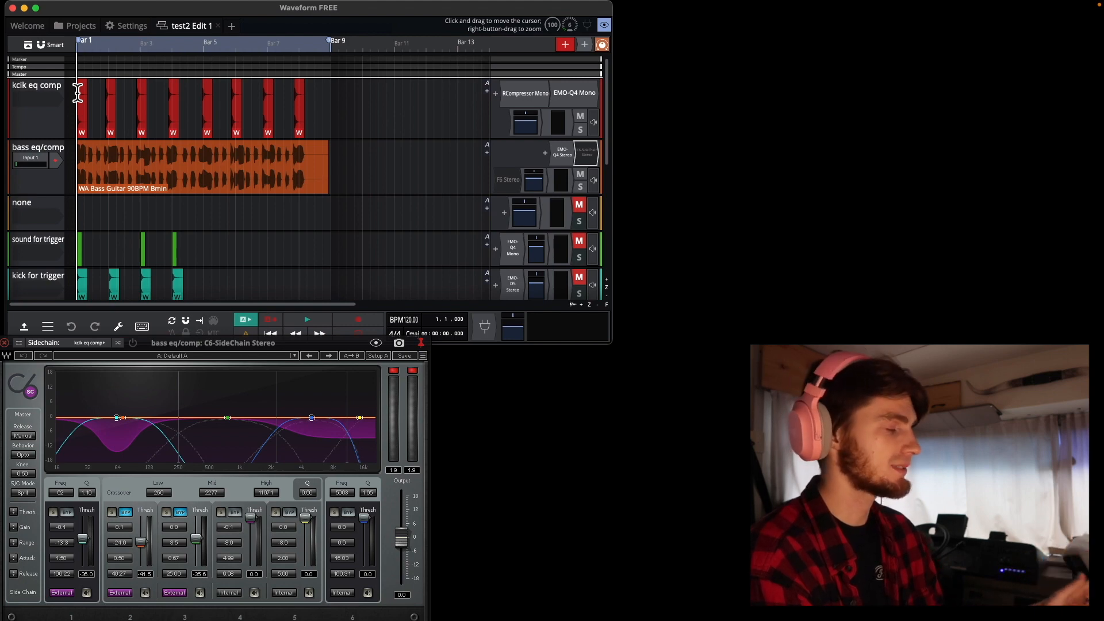
pyautogui.press('space')
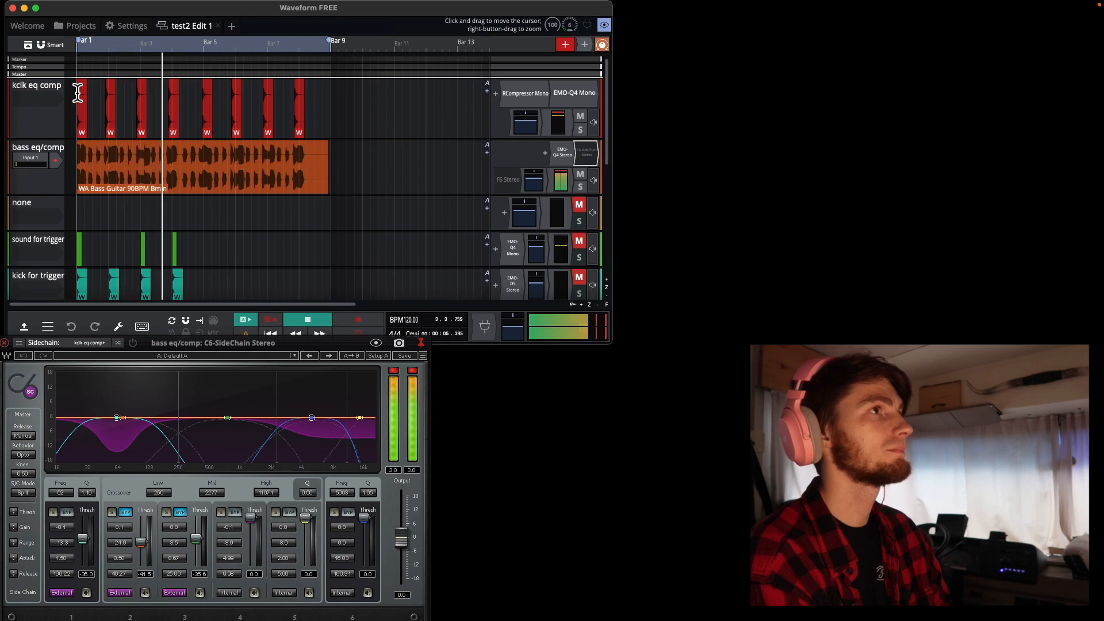
pyautogui.press('space')
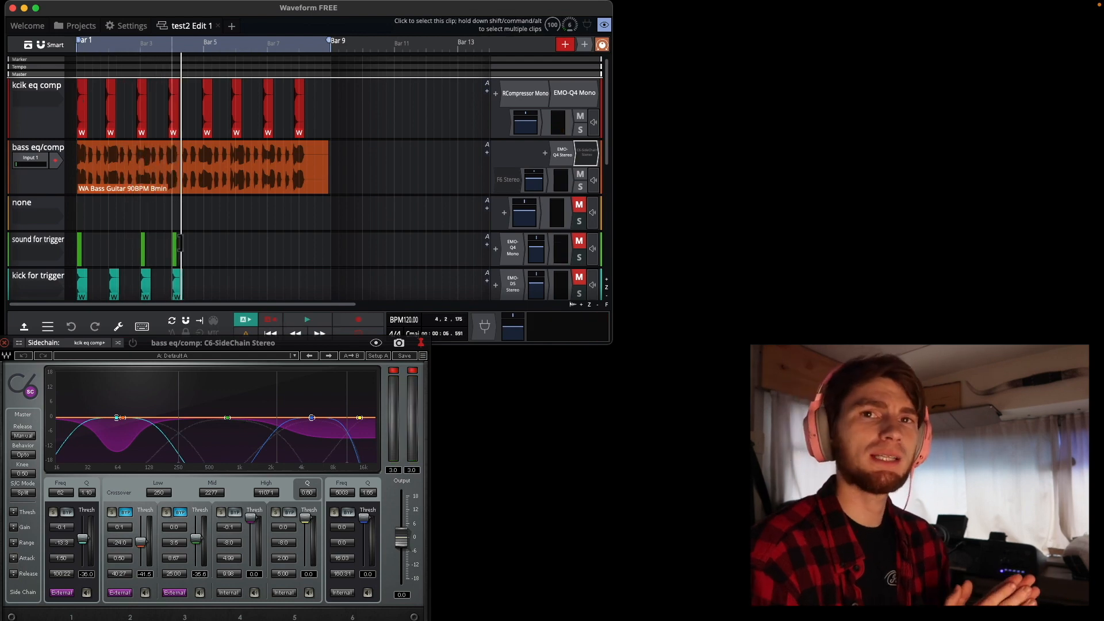
# Enable the bass track's C6-SideChain and play the kick and bass from bar 1 to hear the ducking.
pyautogui.click(78, 148)
pyautogui.click(133, 343)
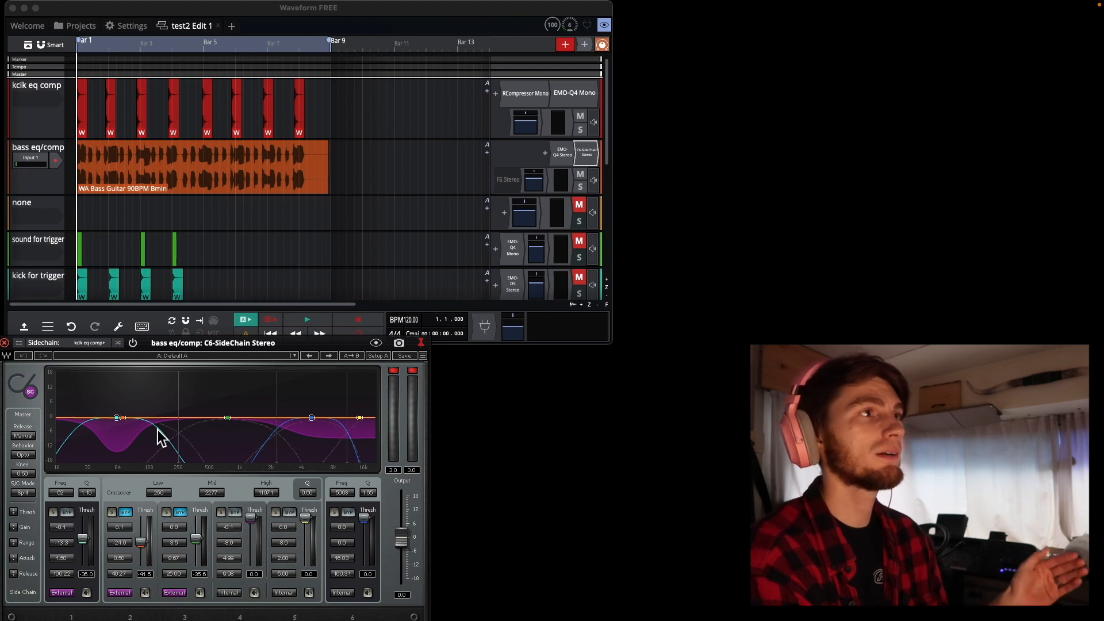
pyautogui.press('space')
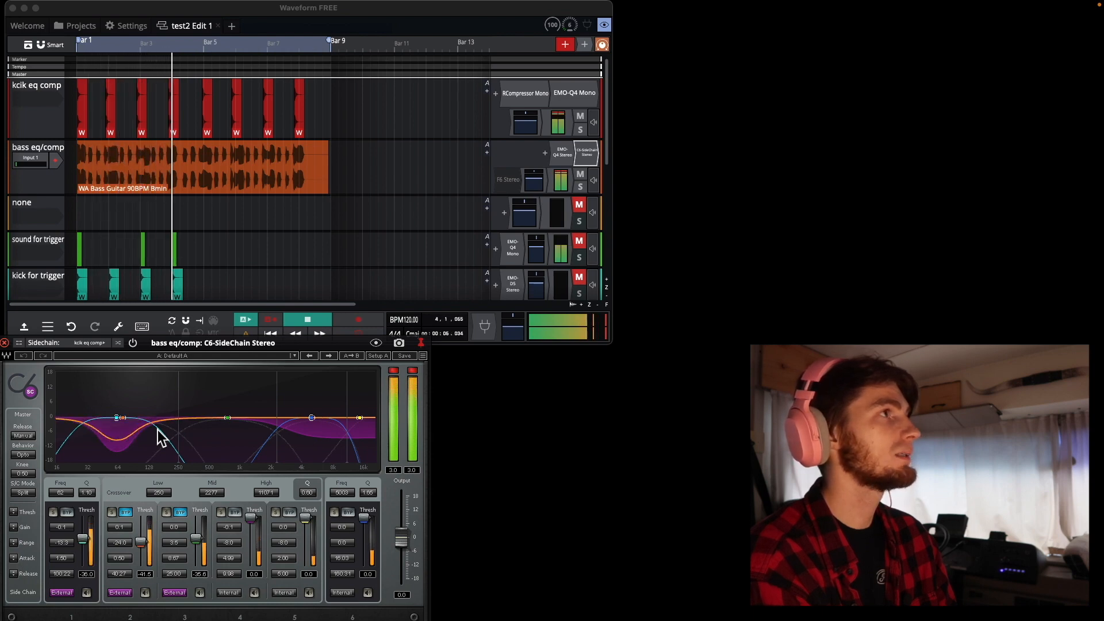
pyautogui.press('space')
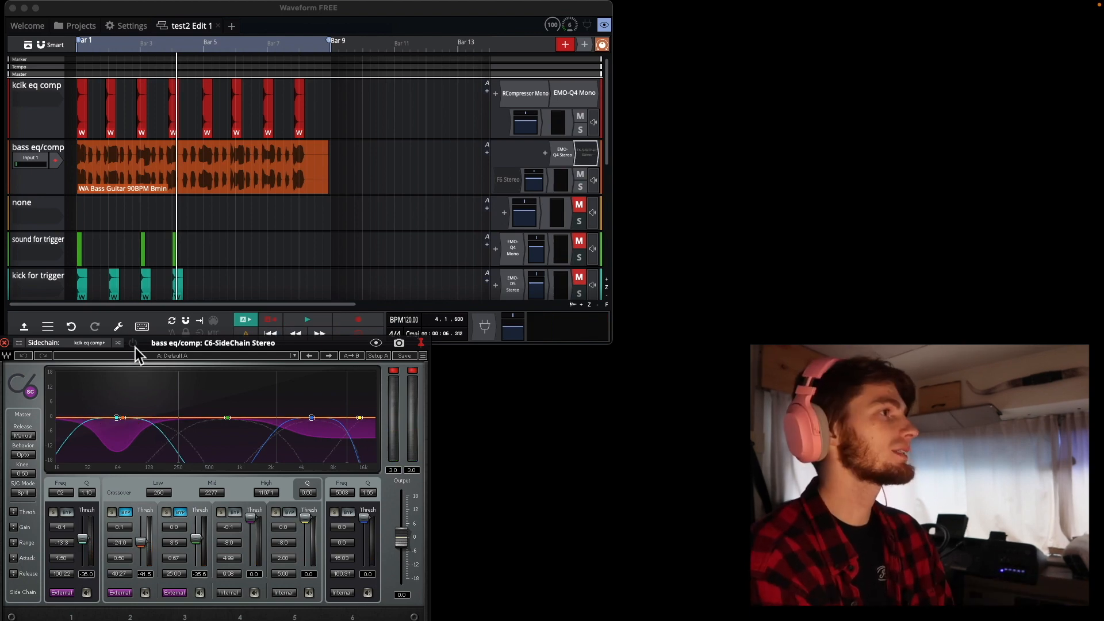
# Open the bass track's F6 in place of C6-SideChain and try a band 1 gain of -8.6 before resetting it to 0.
pyautogui.click(4, 343)
pyautogui.doubleClick(507, 179)
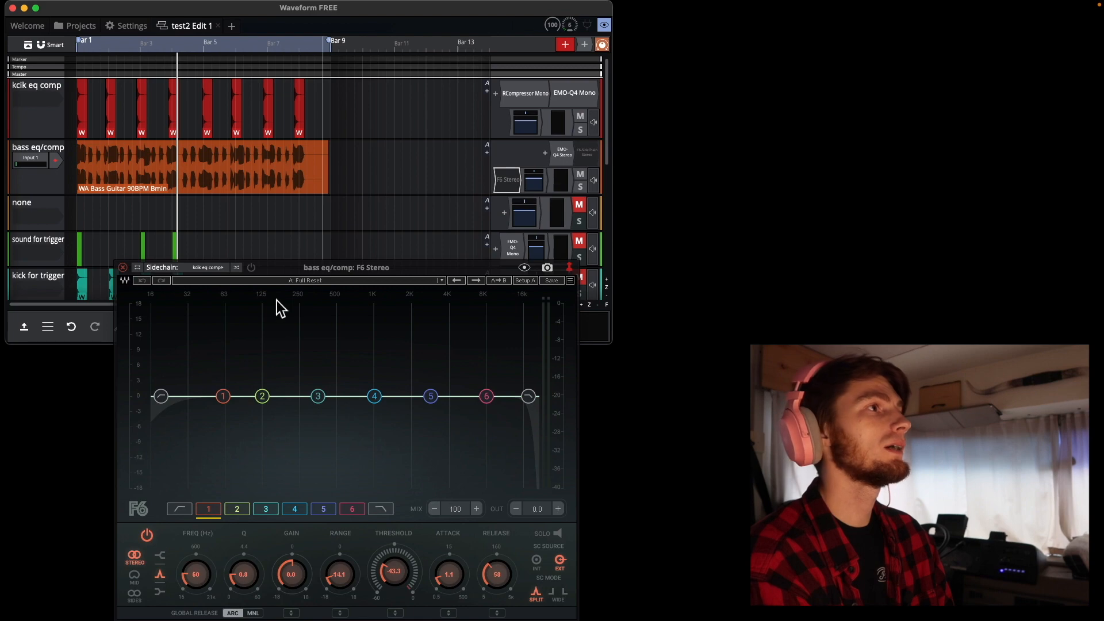
pyautogui.moveTo(325, 268); pyautogui.dragTo(255, 260)
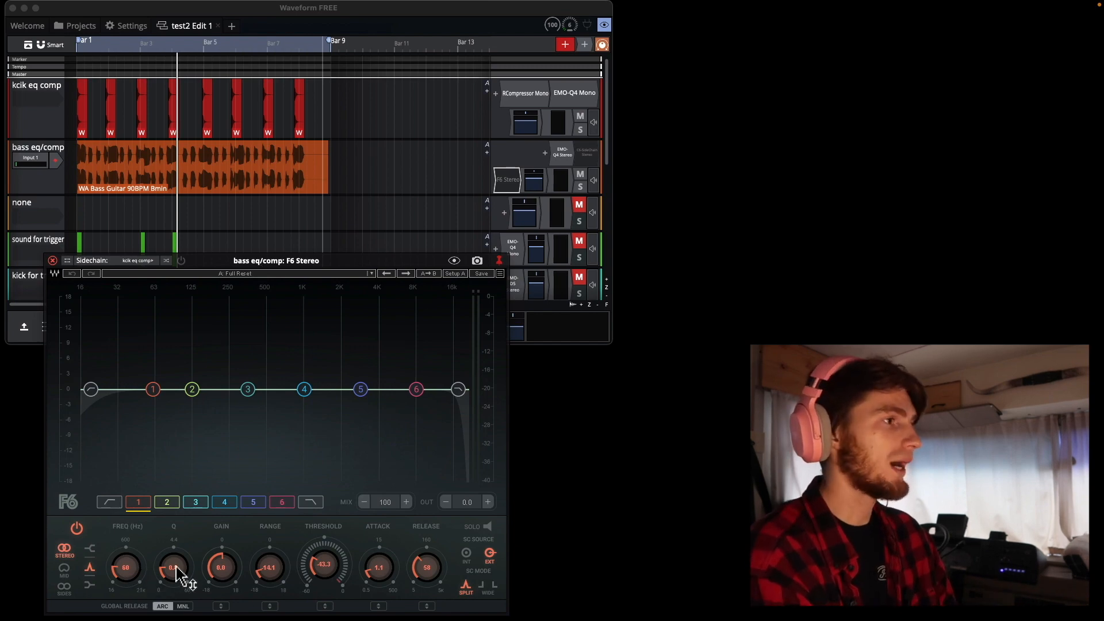
pyautogui.moveTo(221, 567); pyautogui.dragTo(221, 587)
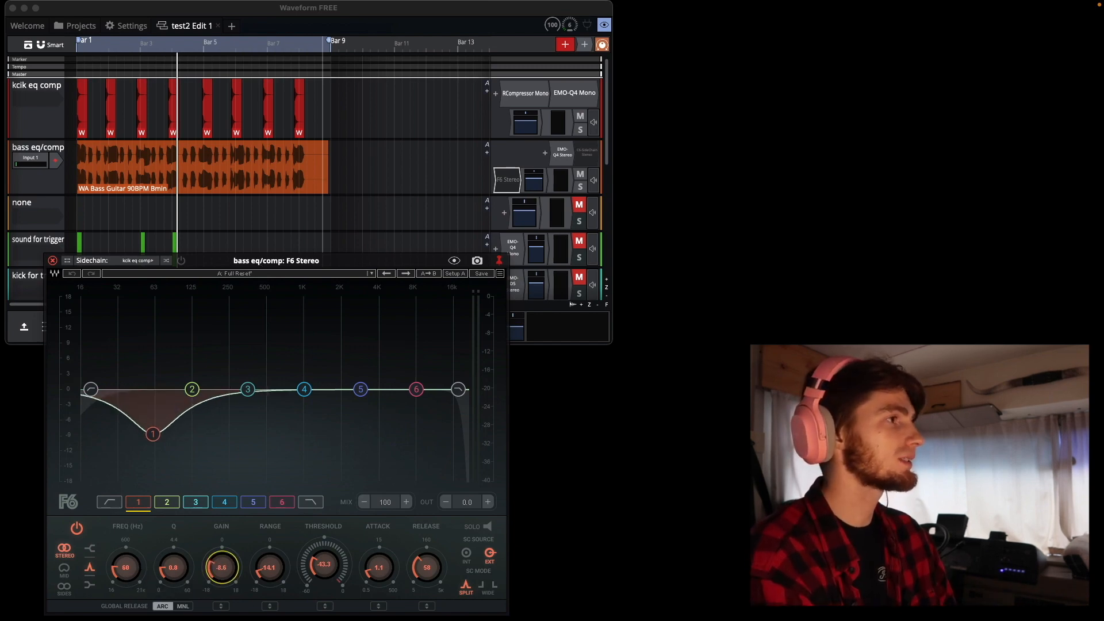
pyautogui.doubleClick(221, 567)
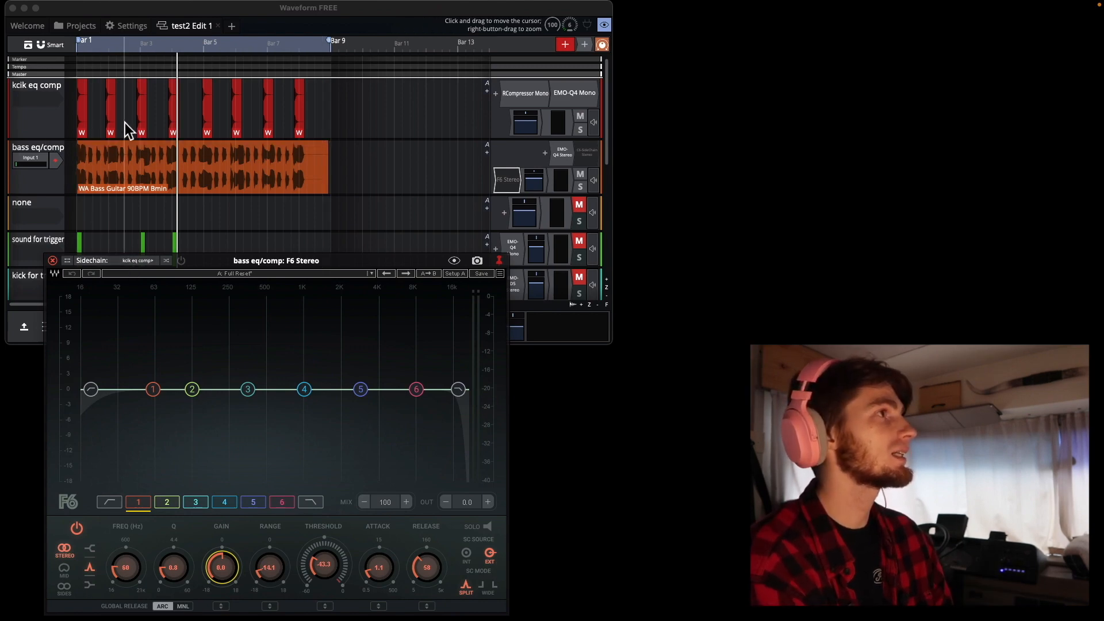
# Play the kick and bass from bar 1 with F6 bypassed.
pyautogui.click(79, 94)
pyautogui.press('space')
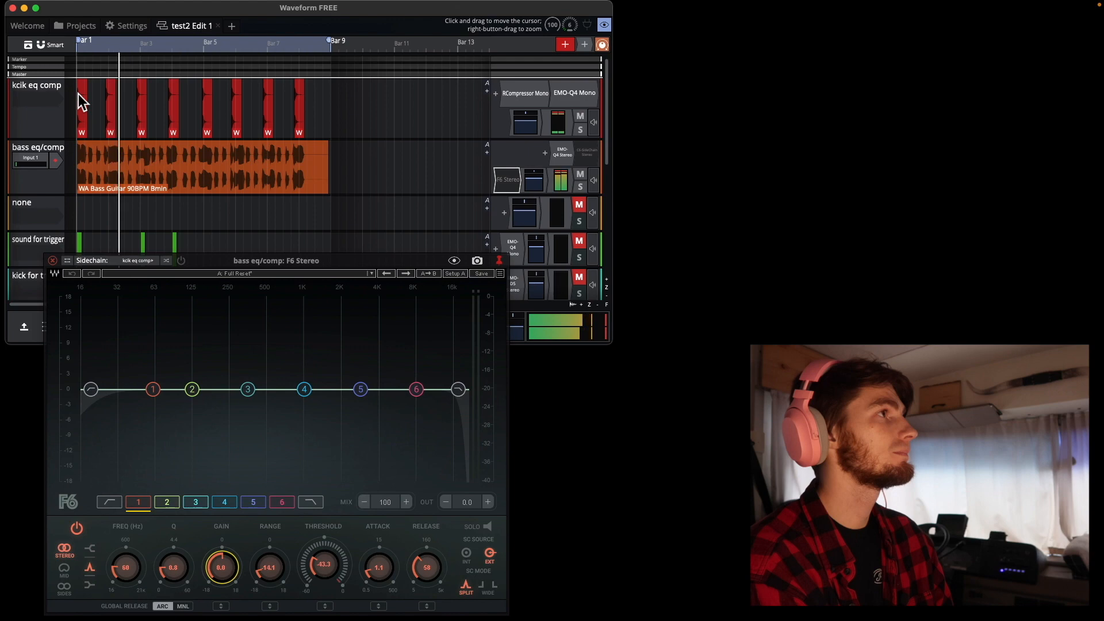
pyautogui.press('space')
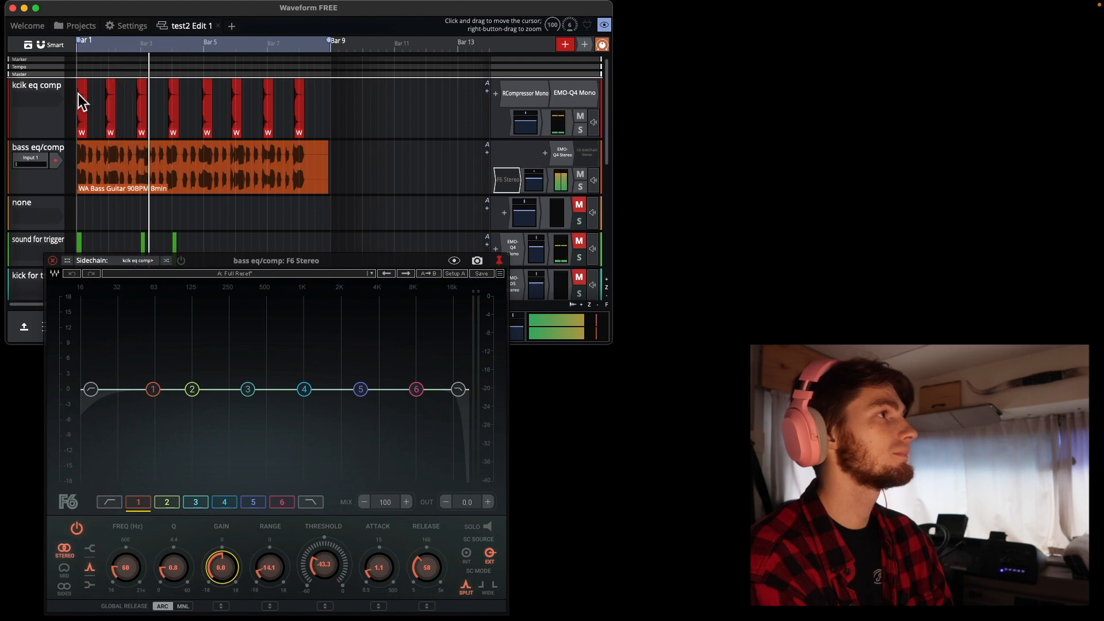
# Enable F6 on the bass track and play the kick and bass again from bar 1.
pyautogui.click(182, 262)
pyautogui.click(76, 118)
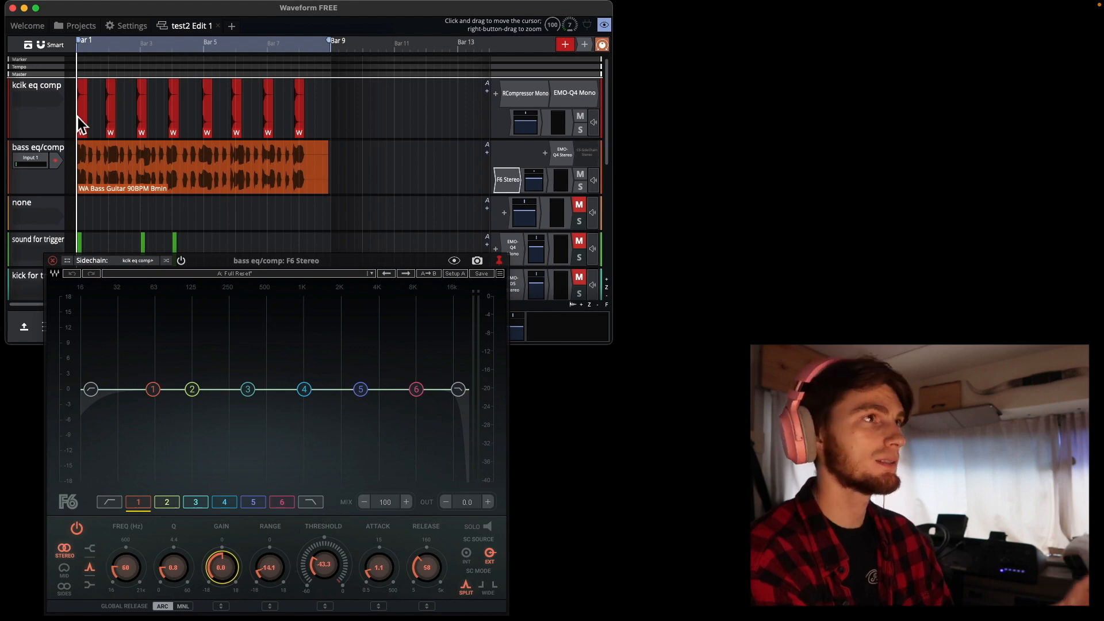
pyautogui.press('space')
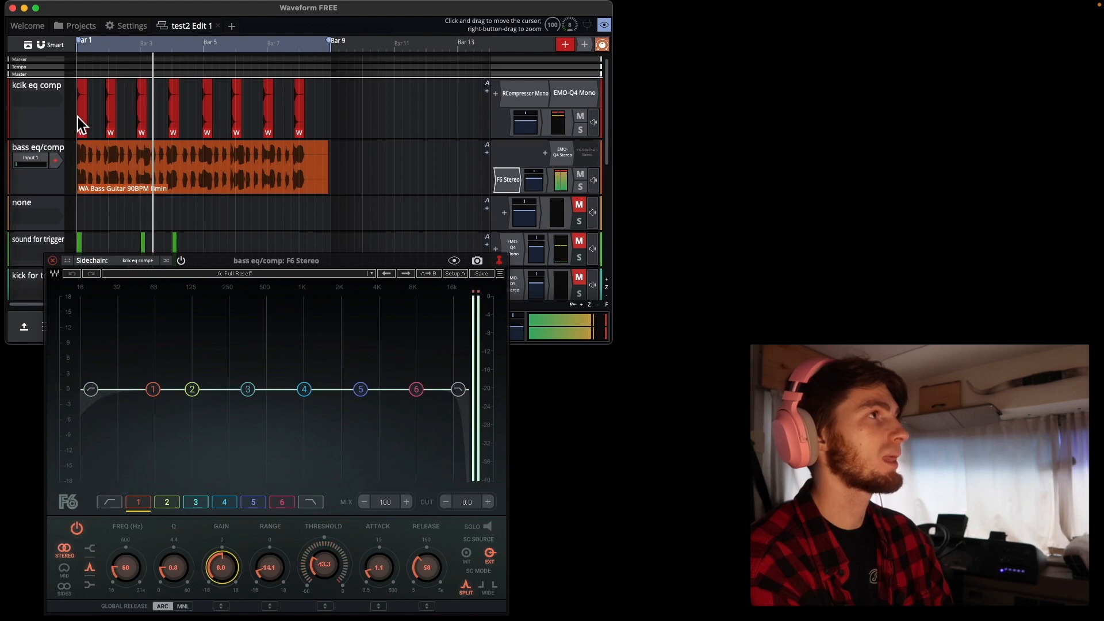
pyautogui.press('space')
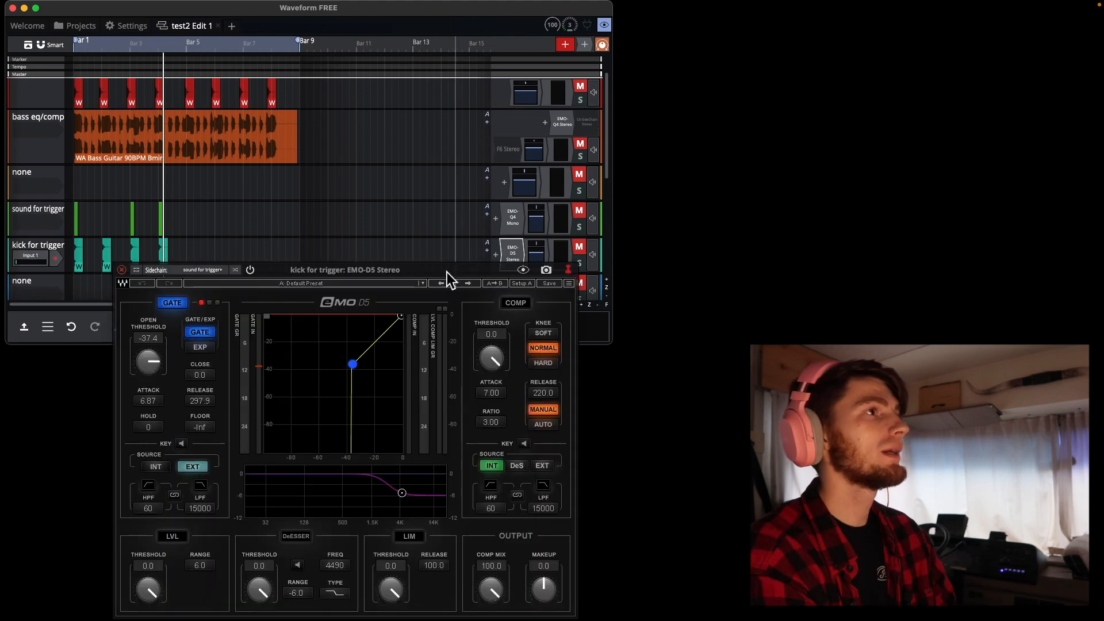
# Close the EMO-D5 gate window of the trigger kick, unmute the "sound for trigger" track and play it from bar 1.
pyautogui.moveTo(446, 271); pyautogui.dragTo(480, 261)
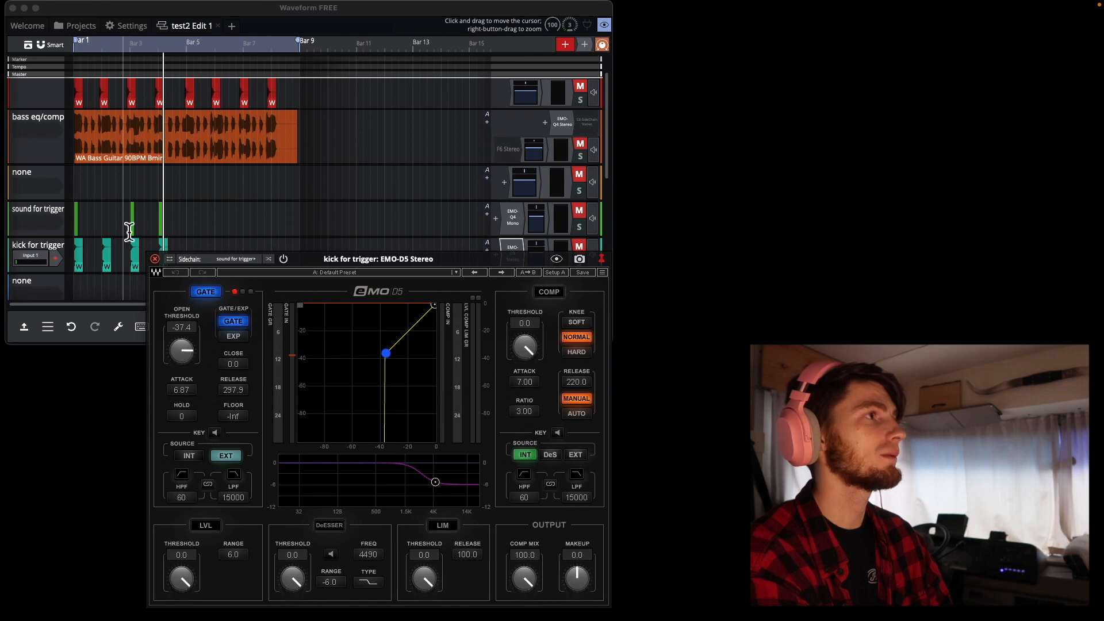
pyautogui.click(155, 259)
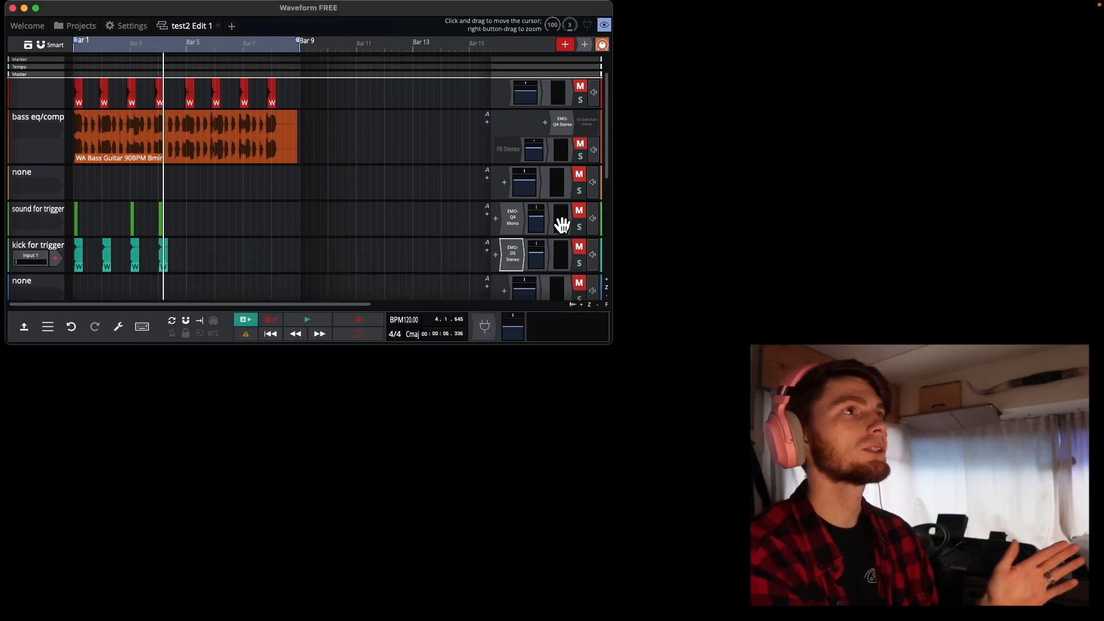
pyautogui.click(579, 212)
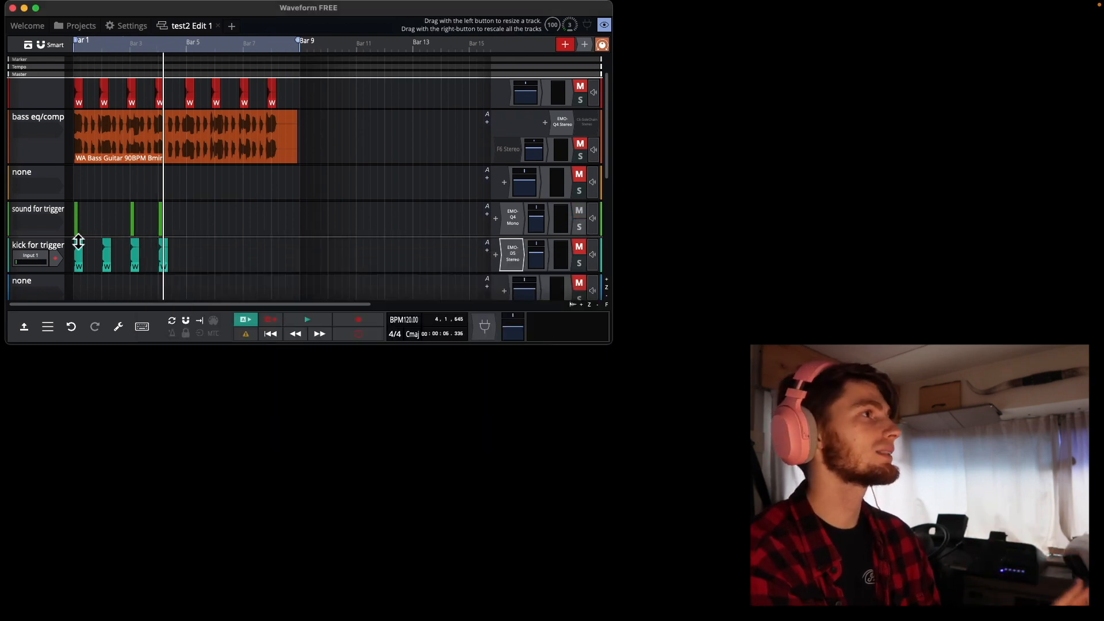
pyautogui.click(74, 225)
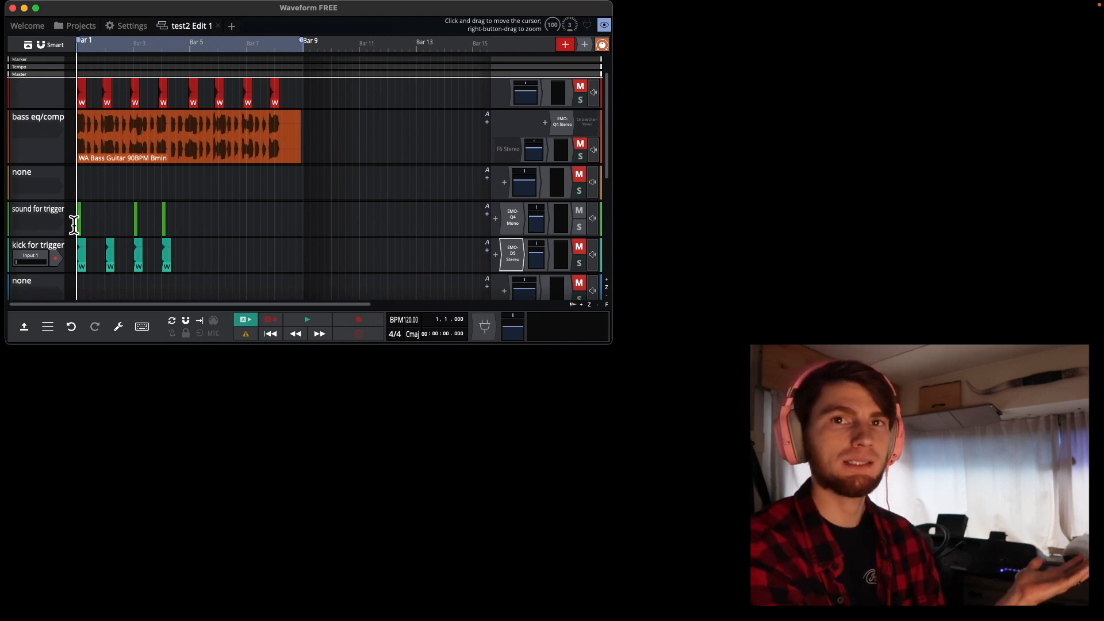
pyautogui.press('space')
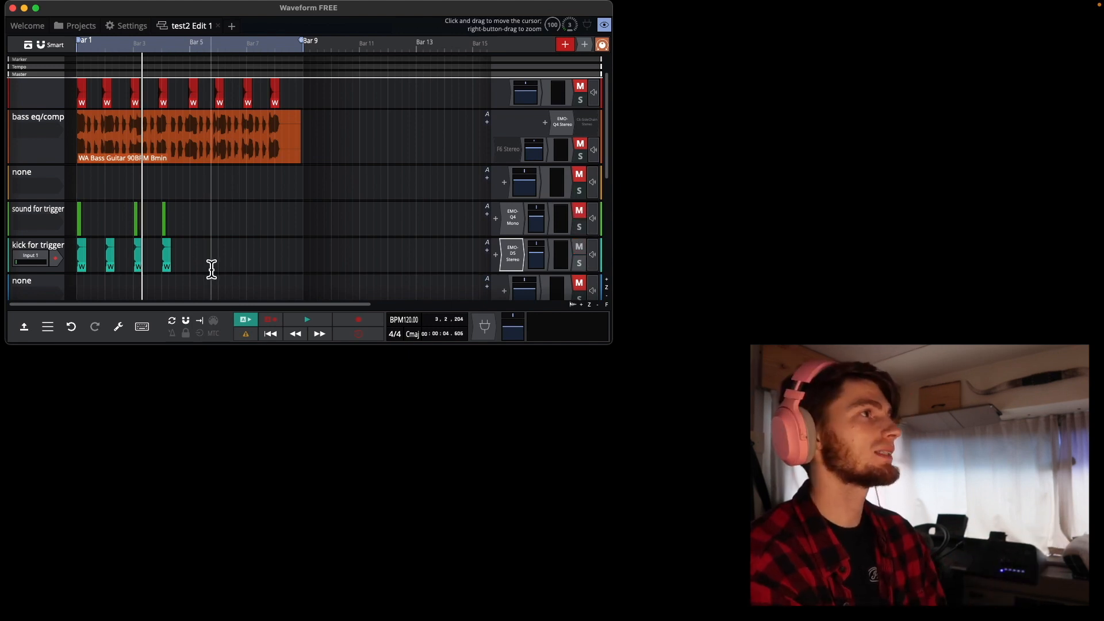
# Play the gated "kick for trigger" track first with "sound for trigger" muted and again with it unmuted.
pyautogui.press('space')
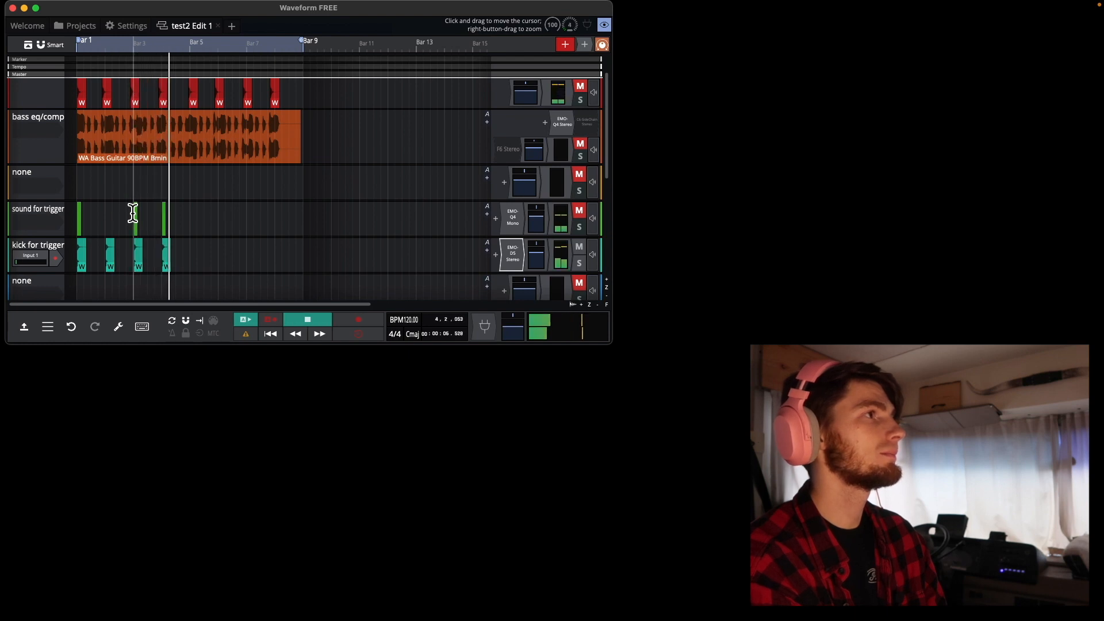
pyautogui.press('space')
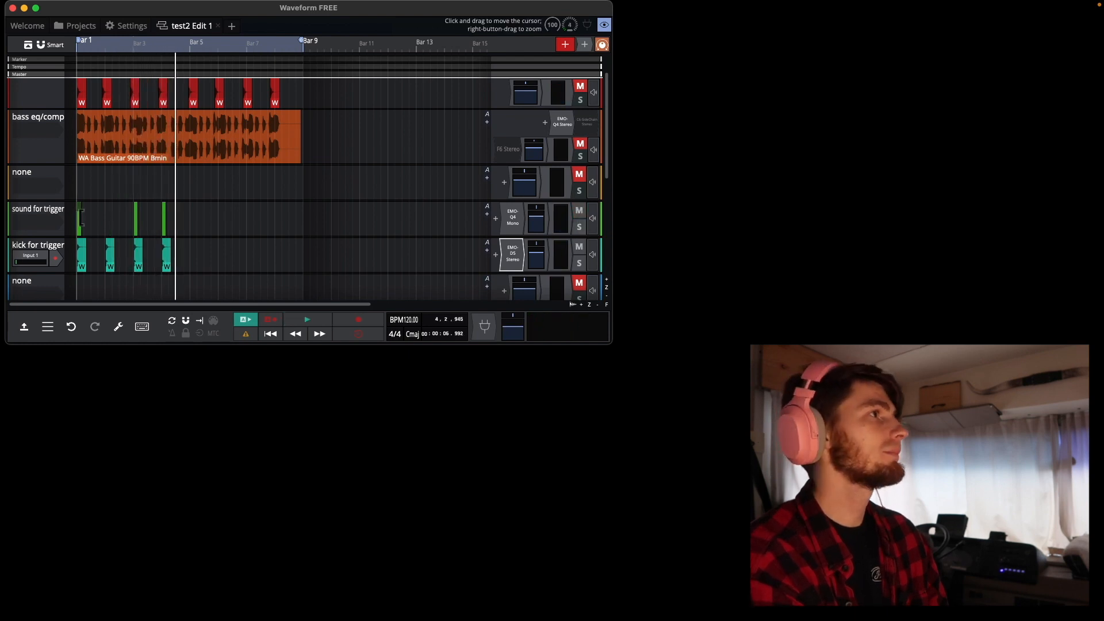
pyautogui.press('space')
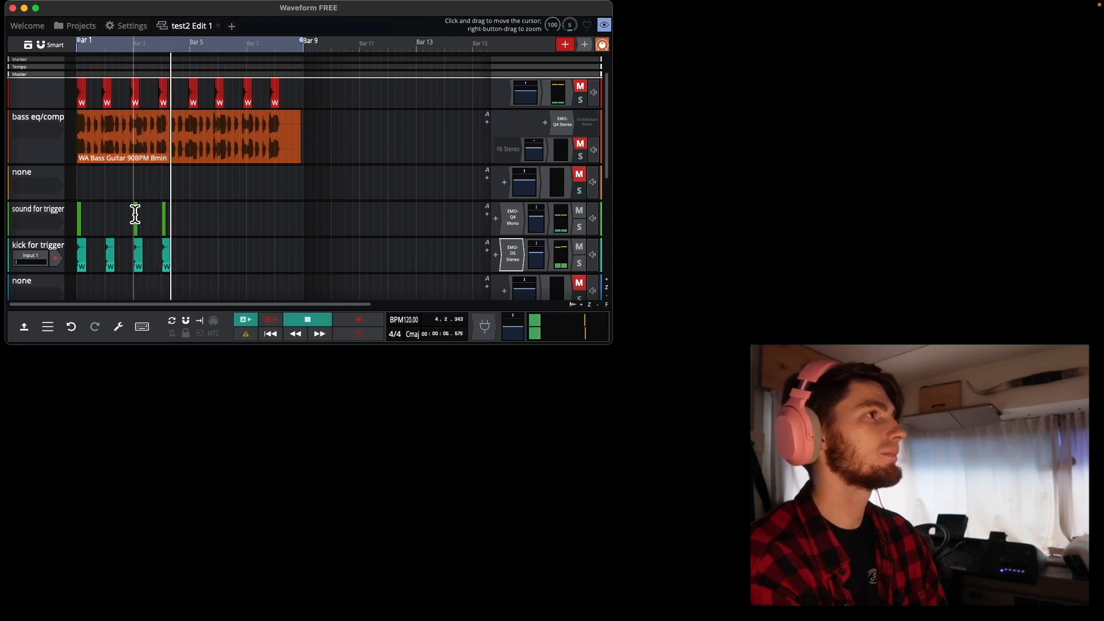
pyautogui.press('space')
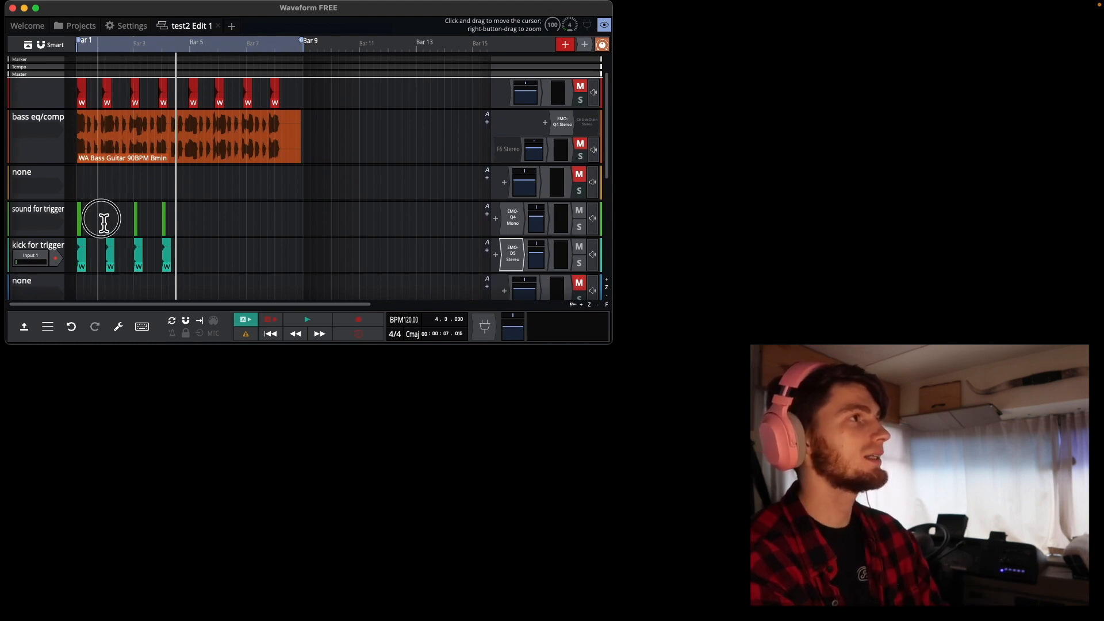
# Mark the gap in the "sound for trigger" track above the second kick, then clear the marked range.
pyautogui.moveTo(100, 221); pyautogui.dragTo(119, 225)
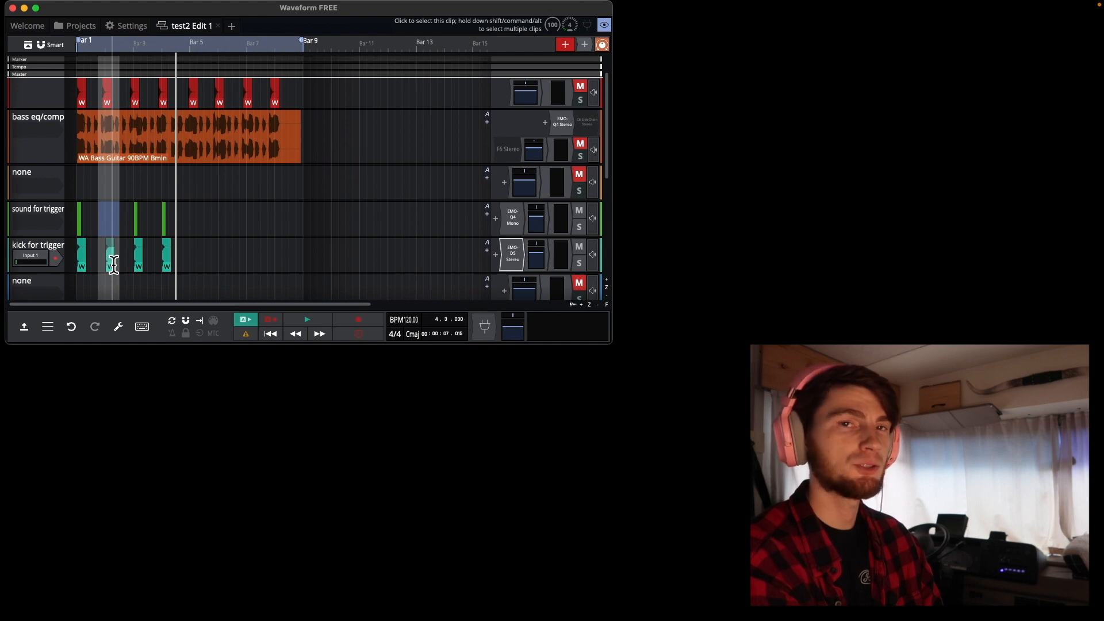
pyautogui.click(95, 226)
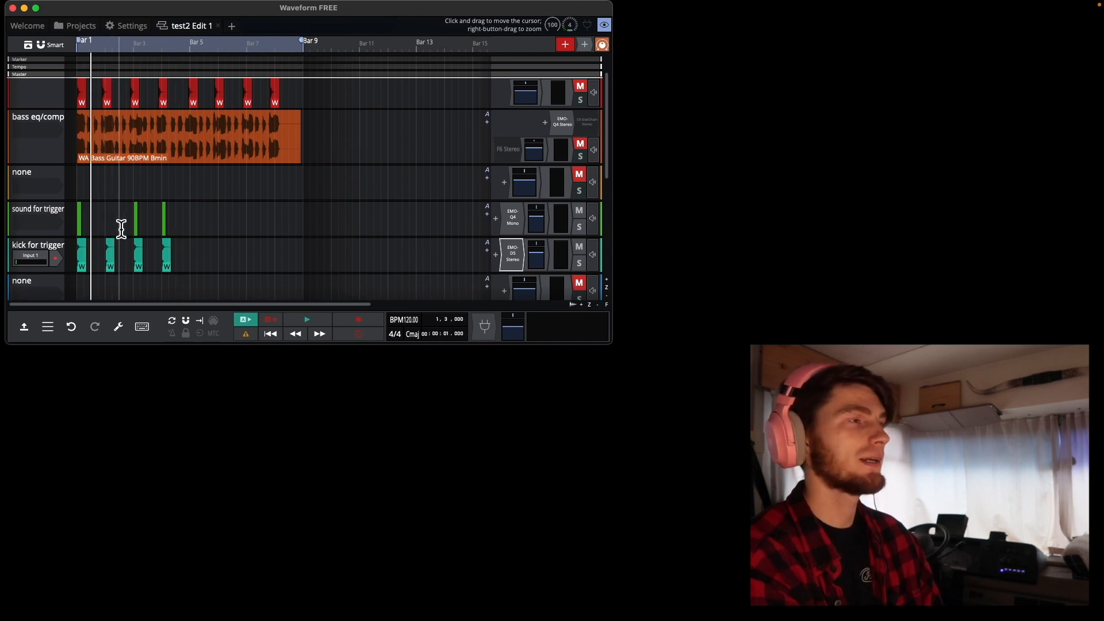
pyautogui.click(119, 229)
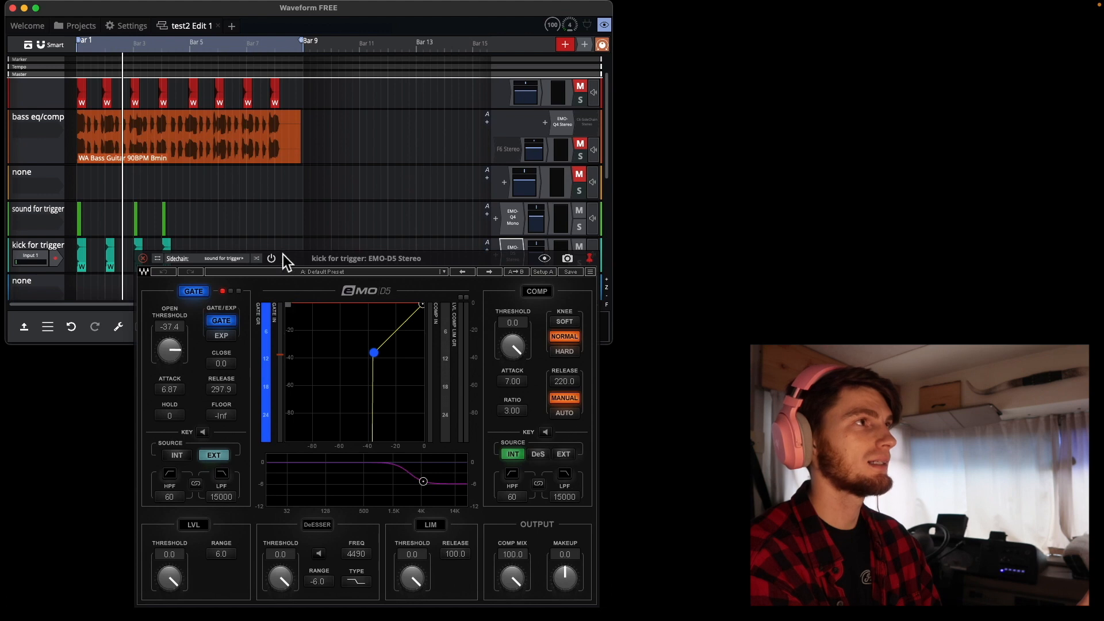
# Mute "sound for trigger" and play the gated kick from bar 1 with its EMO-D5 window moved clear of the tracks.
pyautogui.moveTo(316, 260); pyautogui.dragTo(319, 296)
pyautogui.click(579, 212)
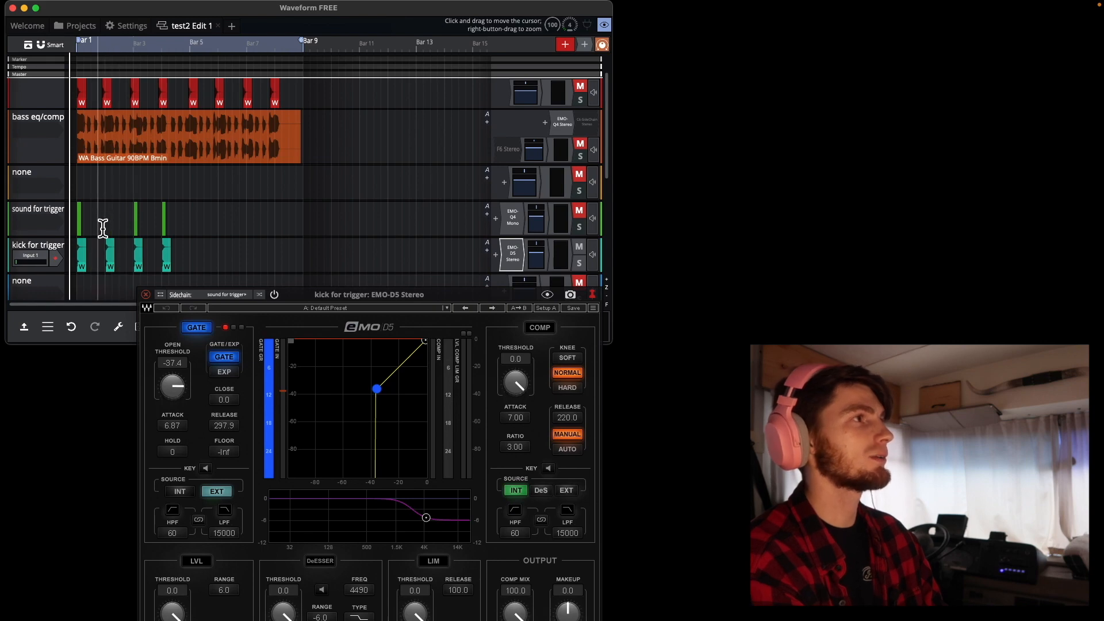
pyautogui.moveTo(100, 235); pyautogui.dragTo(123, 240)
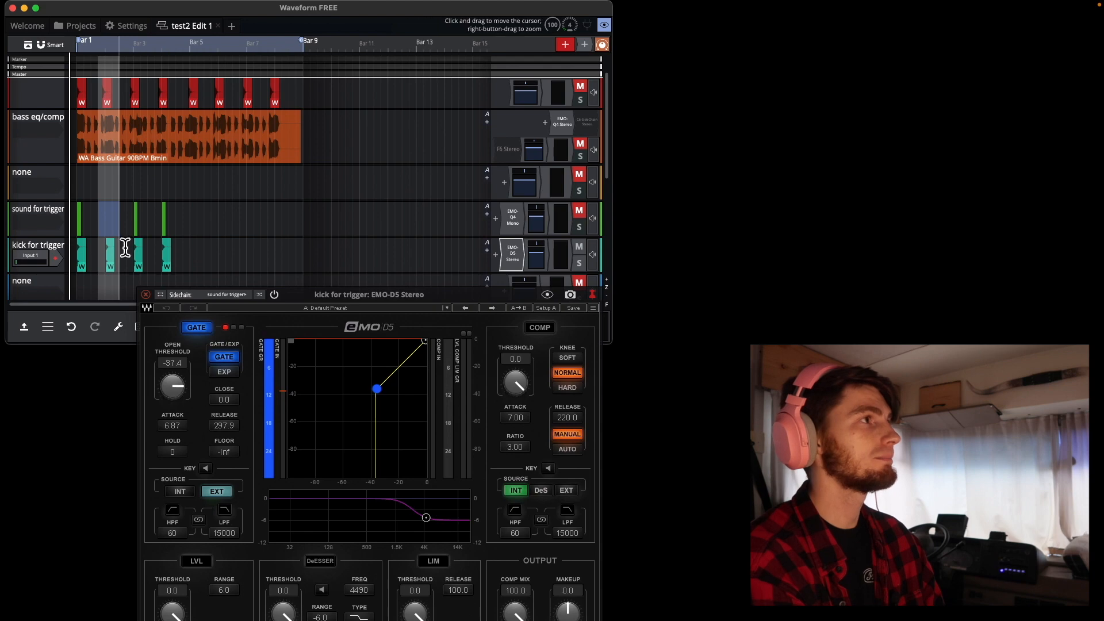
pyautogui.click(79, 226)
pyautogui.press('space')
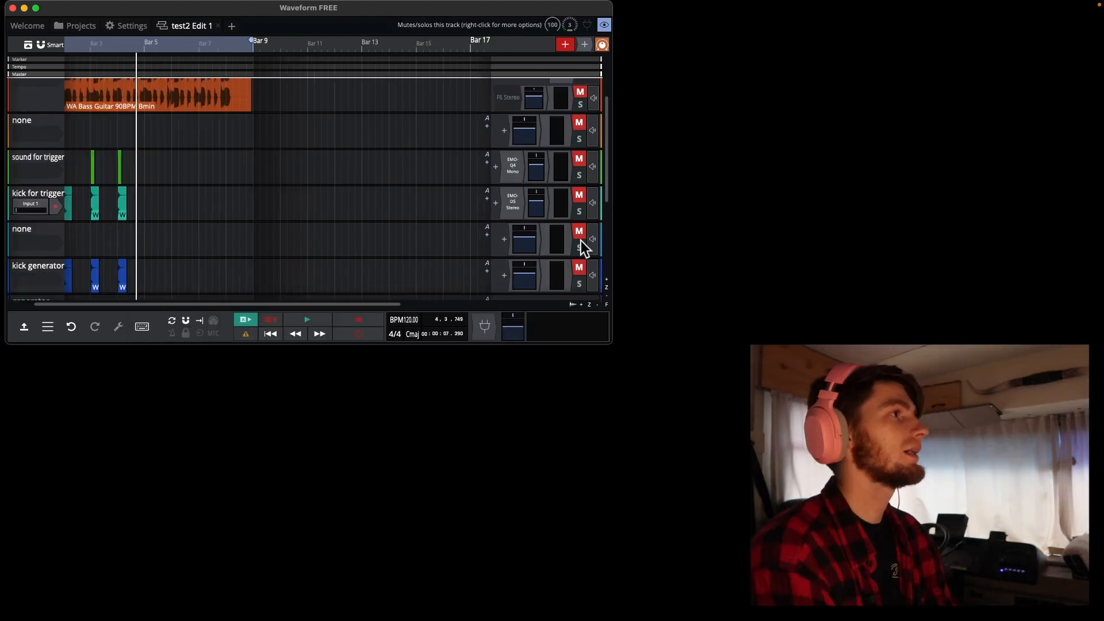
# Open the EMO-Generator and EMO-D5 plugins on the generator track to inspect the sine source and its sidechained gate.
pyautogui.scroll(-5, 580, 240)
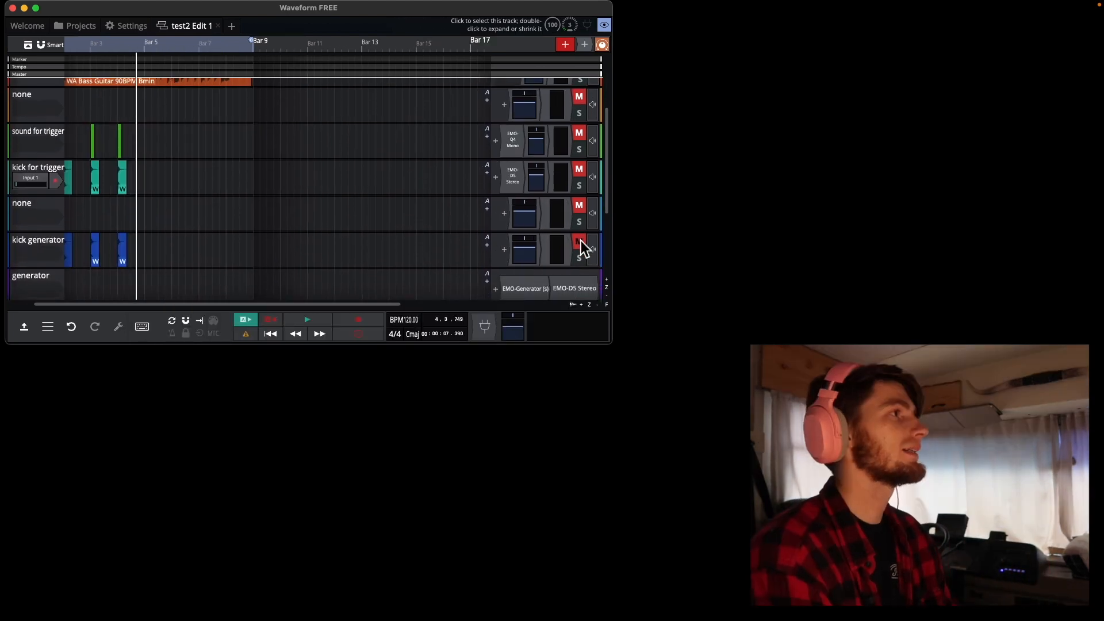
pyautogui.scroll(-2, 587, 246)
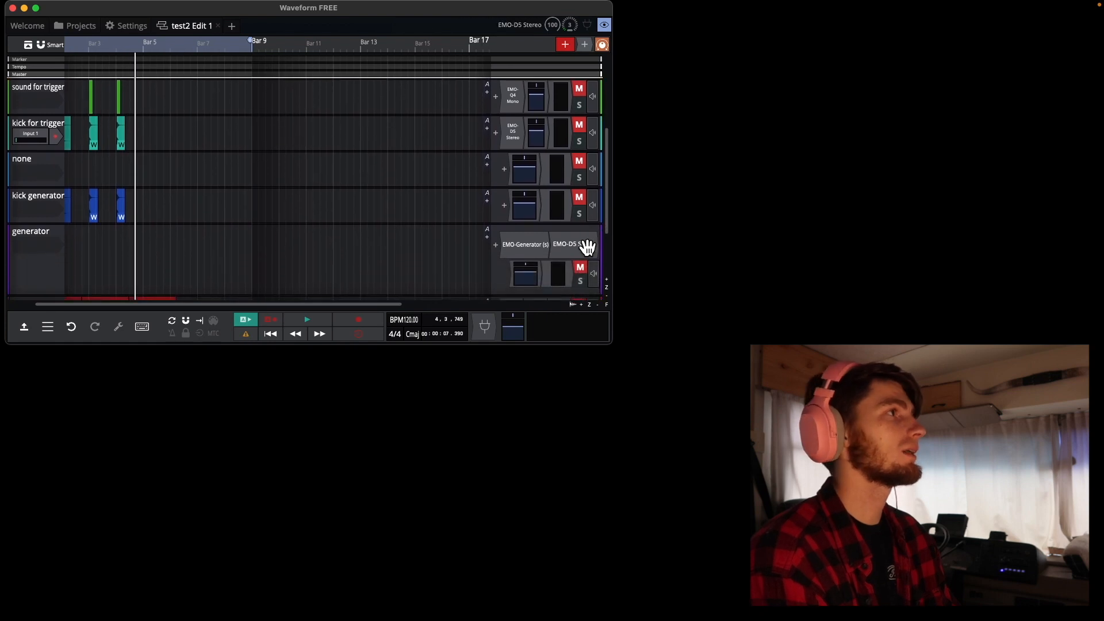
pyautogui.click(542, 226)
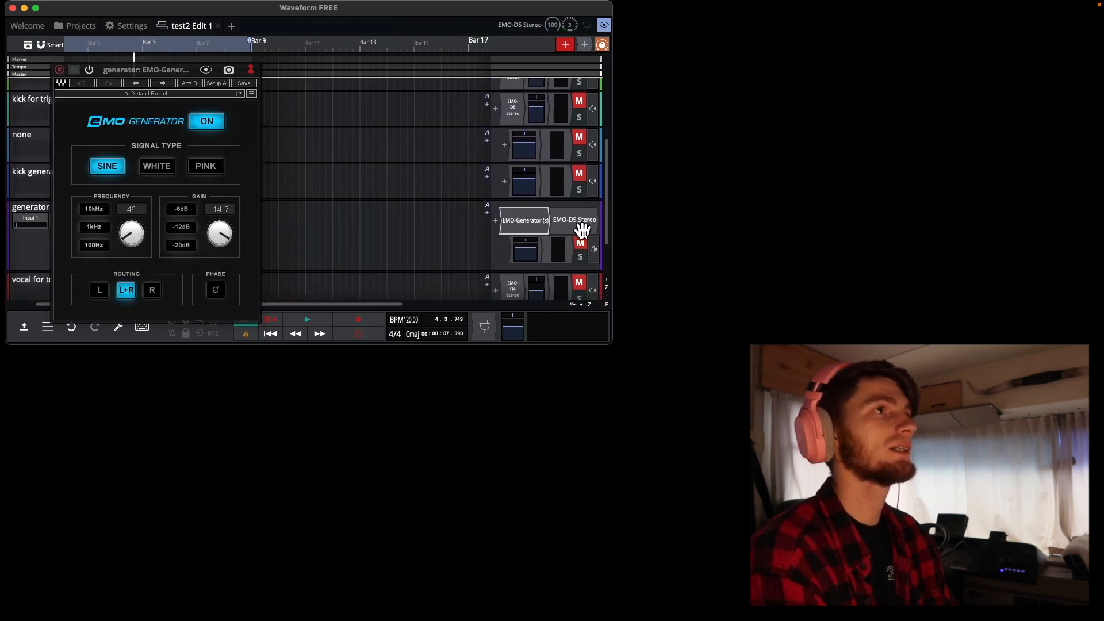
pyautogui.click(581, 229)
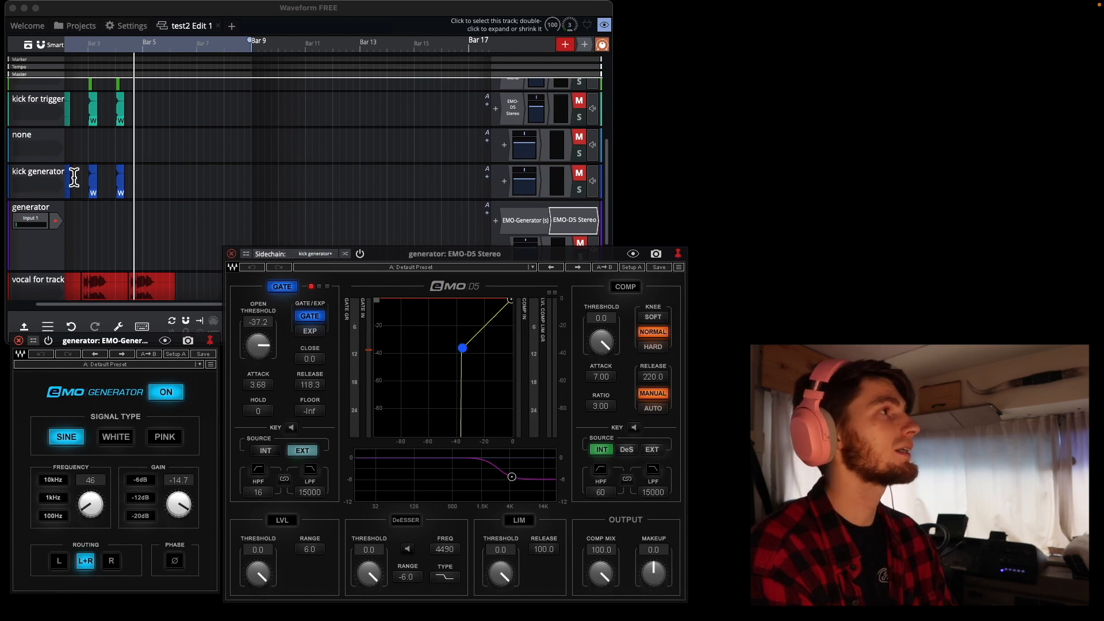
pyautogui.hscroll(-3, 185, 183)
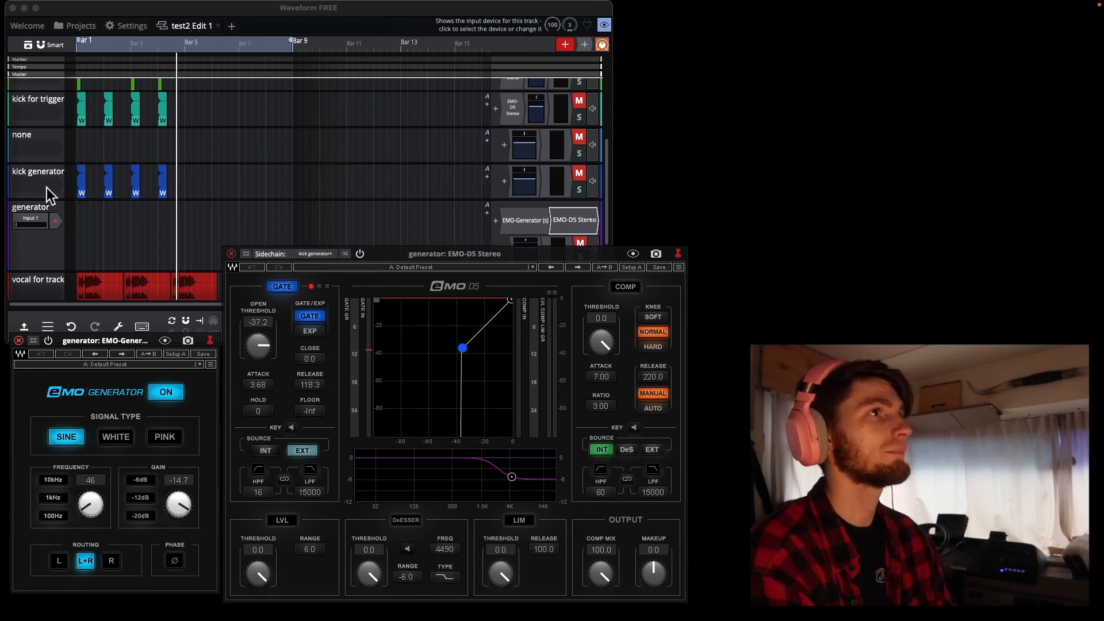
# Audition the unmuted generator track with its EMO-D5 bypassed and with the gate's Floor at -7.2, restoring the Floor to -Inf.
pyautogui.click(580, 242)
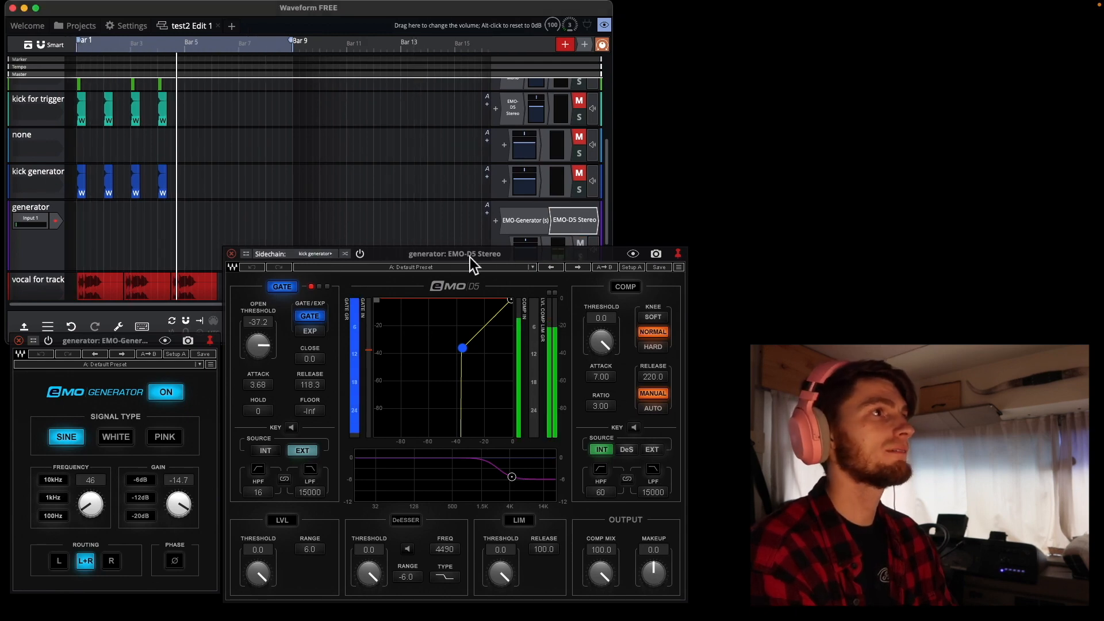
pyautogui.click(361, 255)
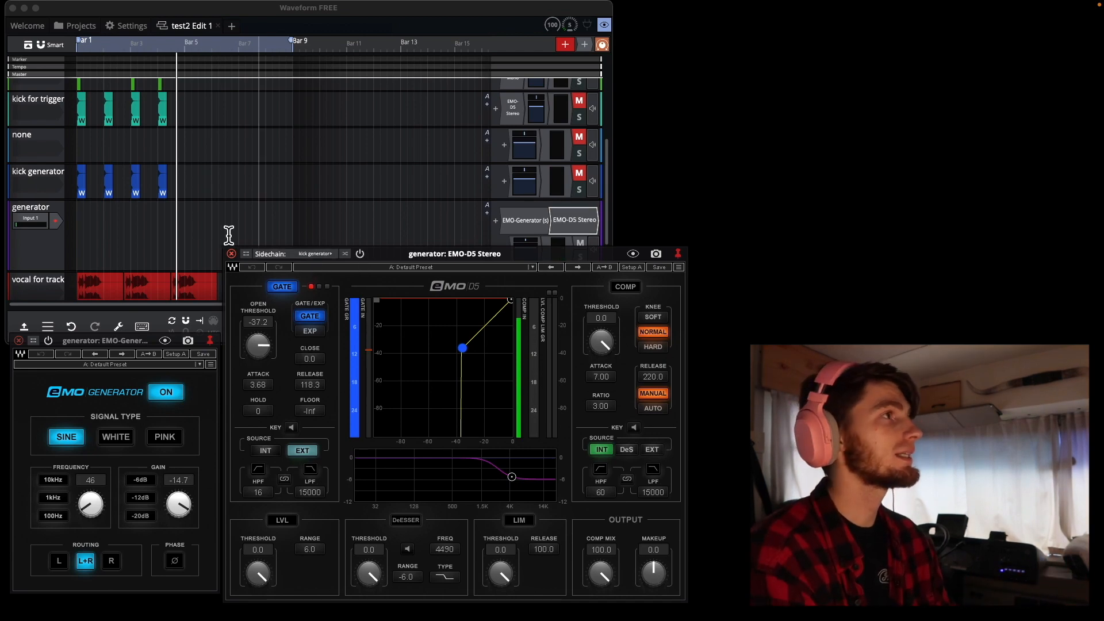
pyautogui.click(315, 413)
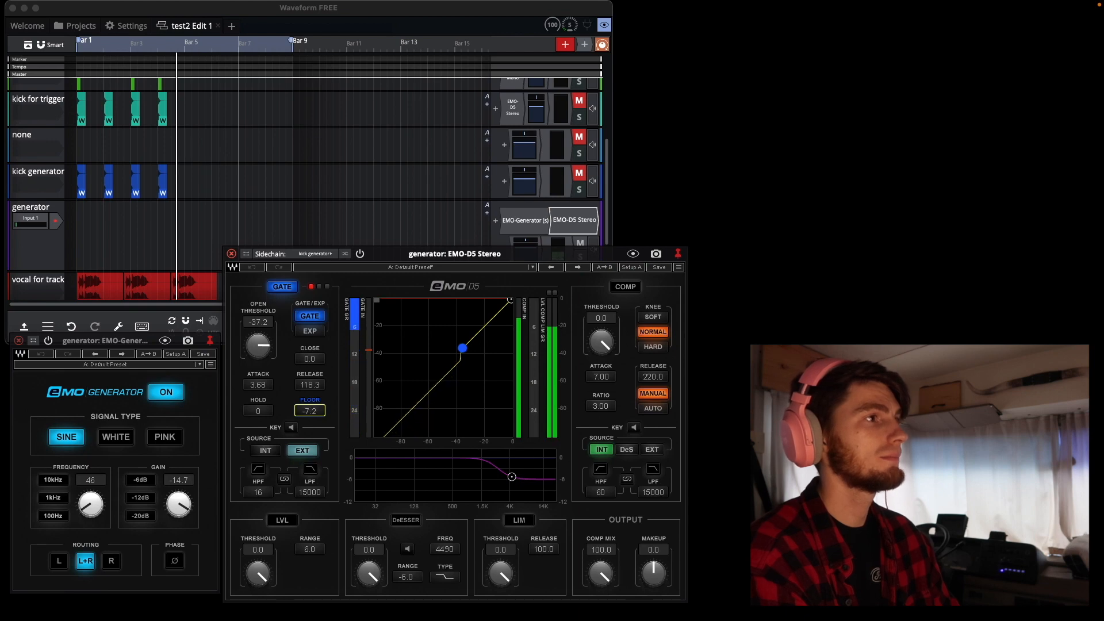
pyautogui.moveTo(316, 413); pyautogui.dragTo(315, 458)
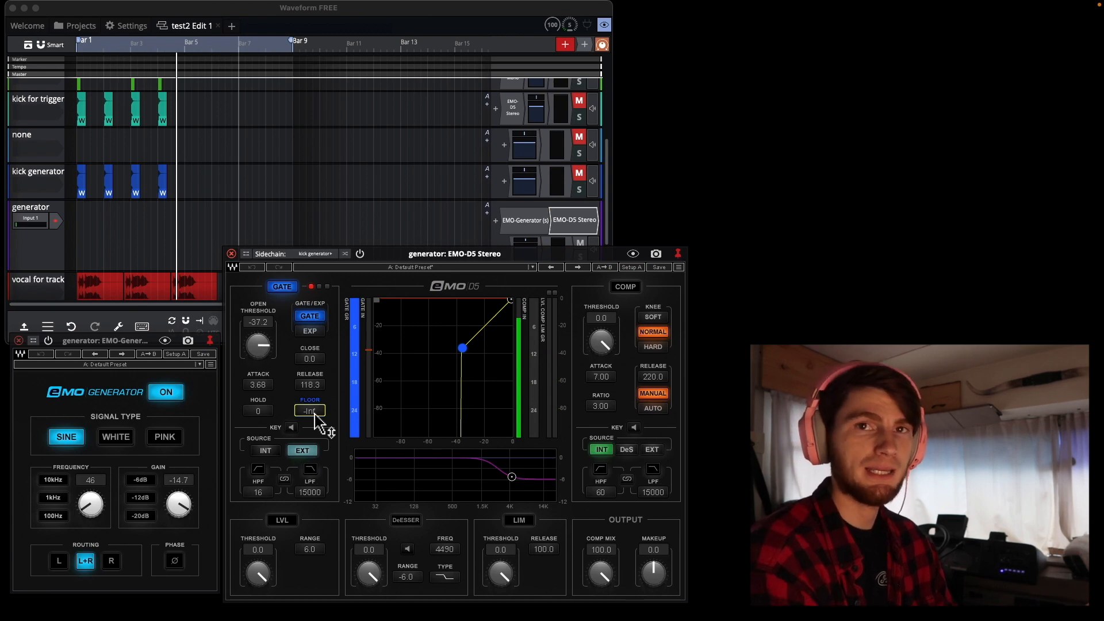
# Unmute "kick generator" and play it from bar 1 together with the gated sine on the unmuted generator track.
pyautogui.click(580, 243)
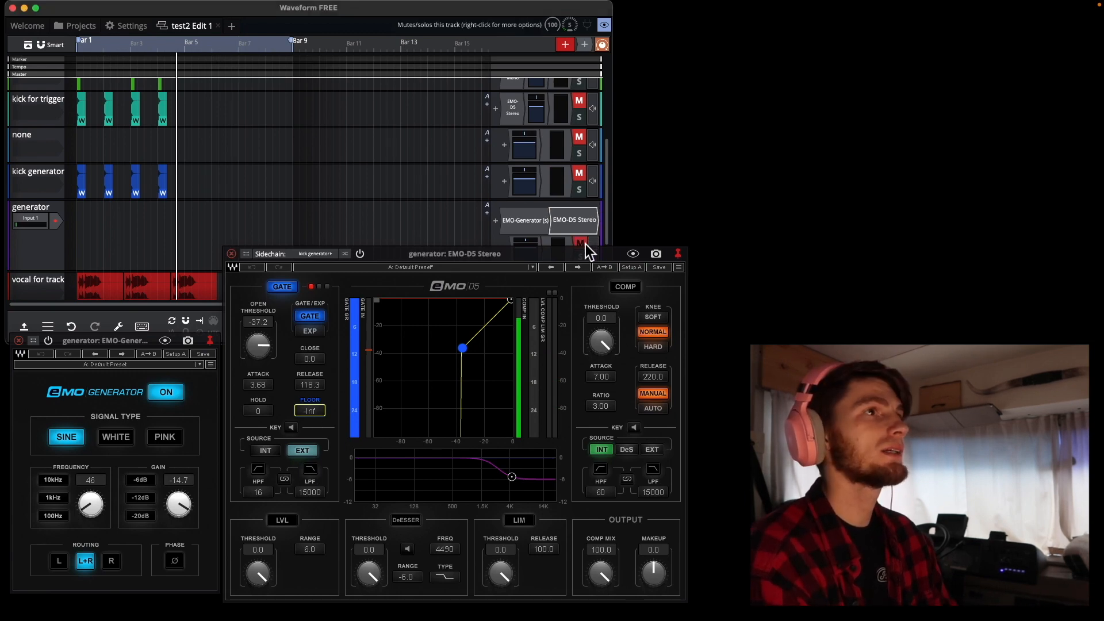
pyautogui.click(579, 173)
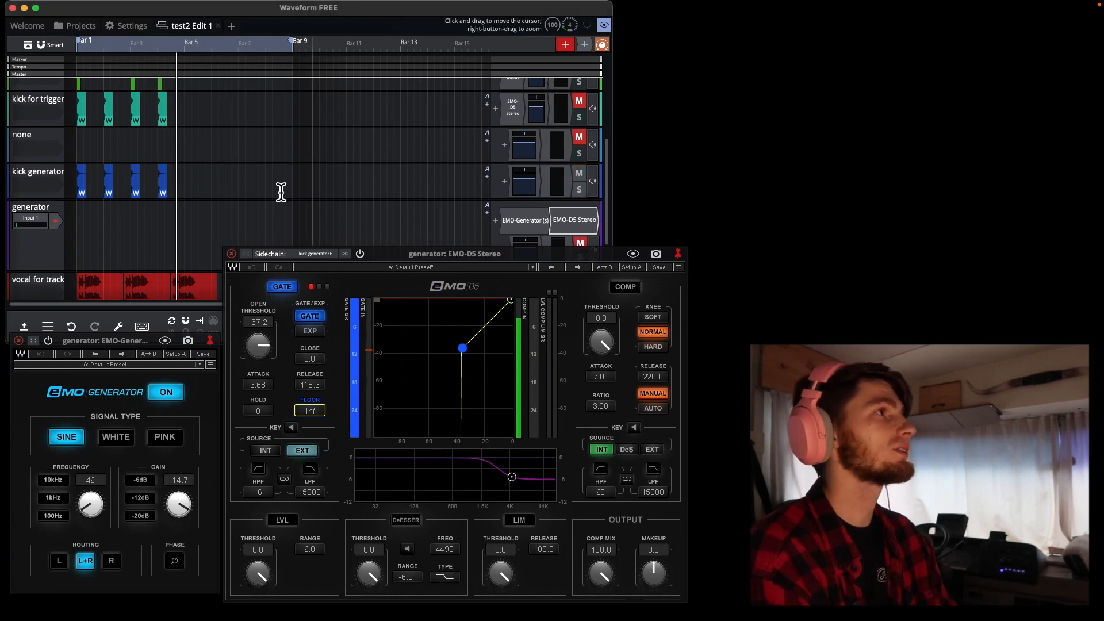
pyautogui.click(80, 178)
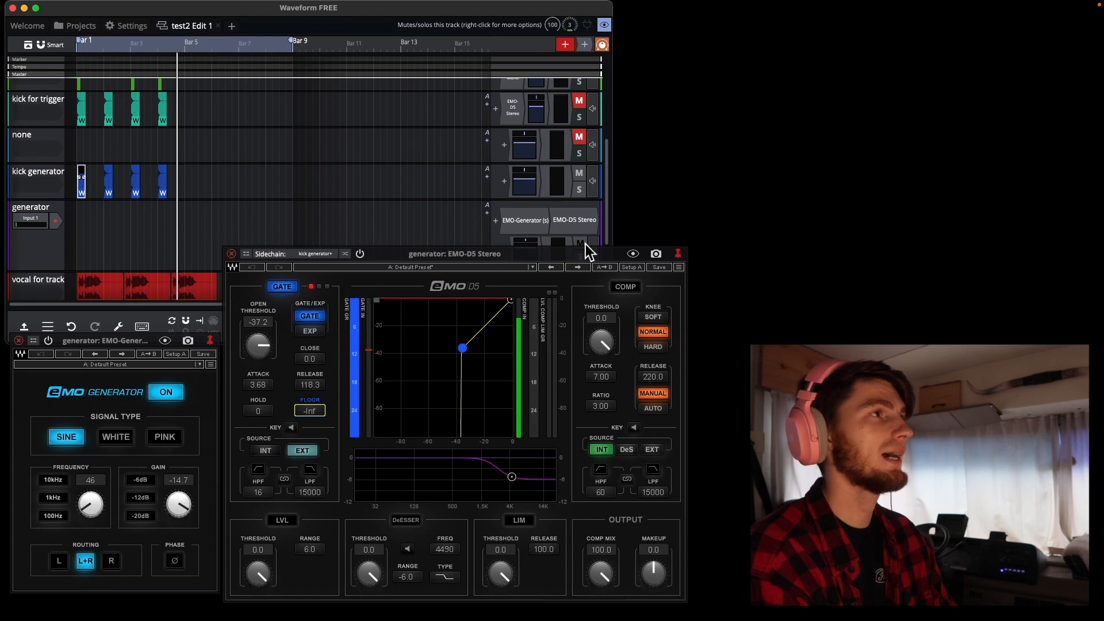
pyautogui.click(76, 182)
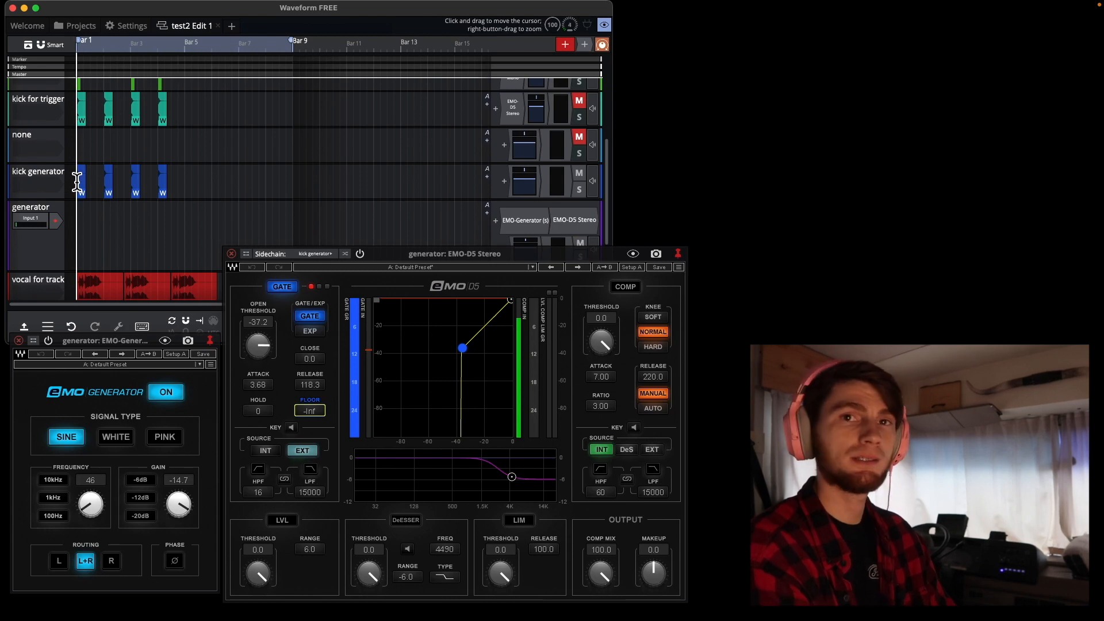
pyautogui.press('space')
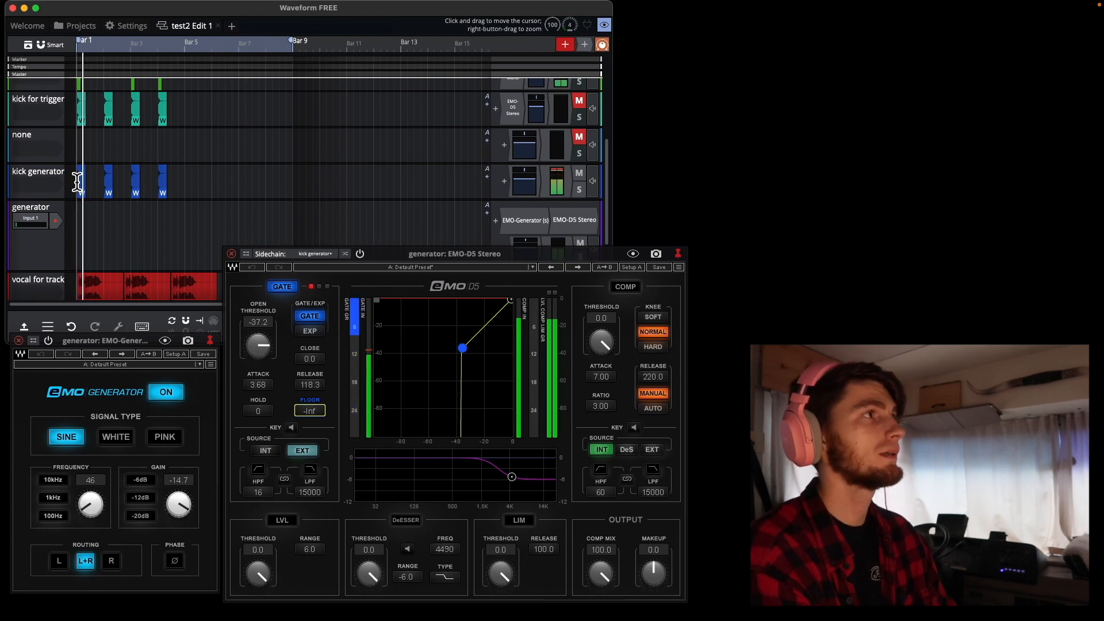